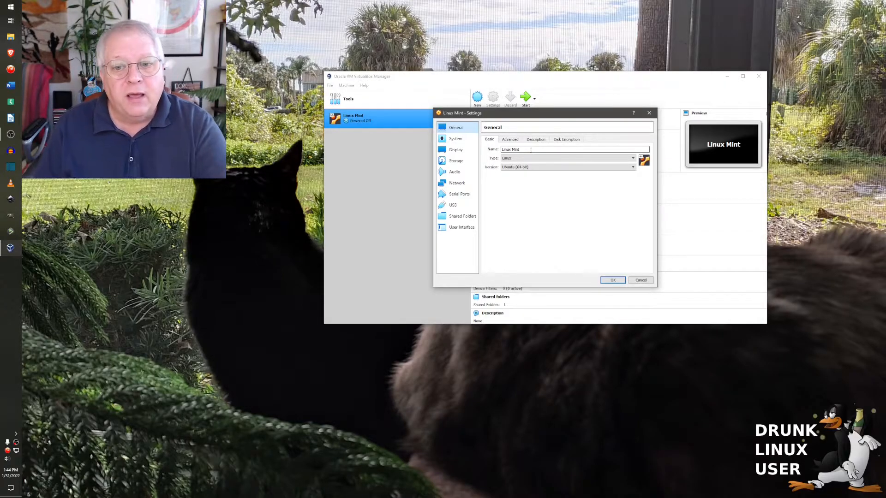
Step: Review the Linux Mint machine's General settings: operating system type and version choices, advanced options, description and disk encryption
{"action": "left_click", "coordinate": [555, 159]}
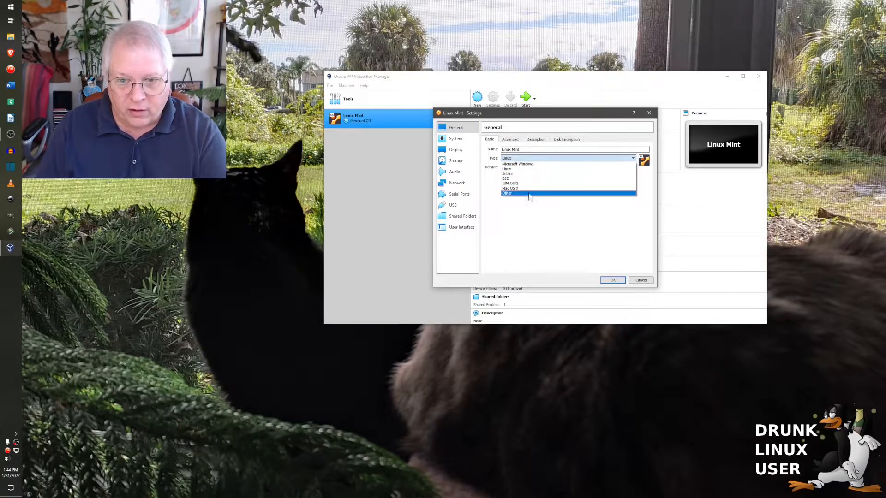
{"action": "left_click", "coordinate": [576, 227]}
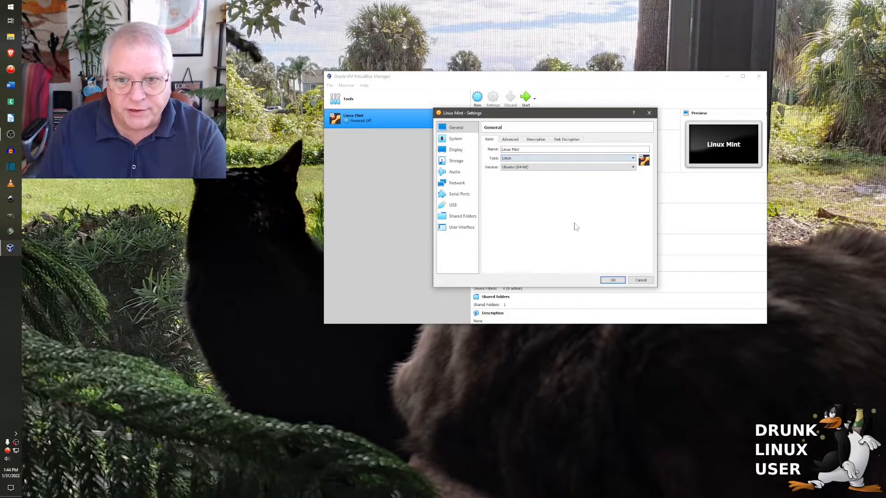
{"action": "left_click", "coordinate": [600, 169]}
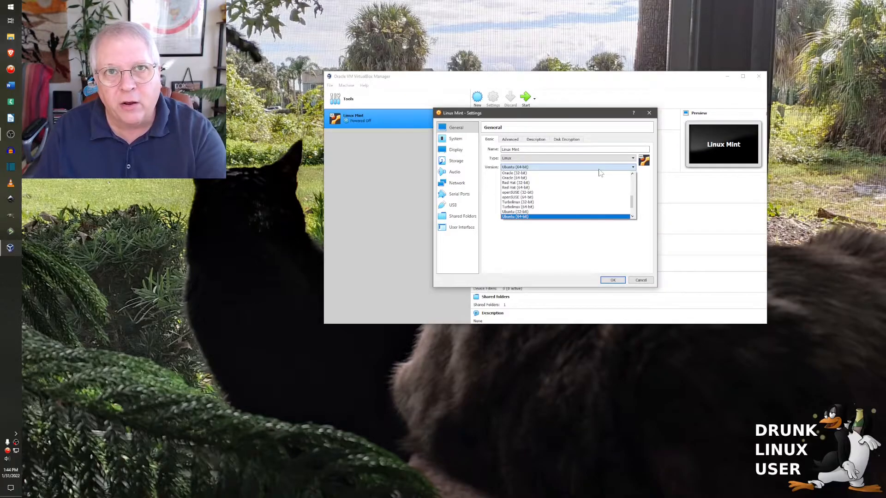
{"action": "left_click", "coordinate": [541, 217]}
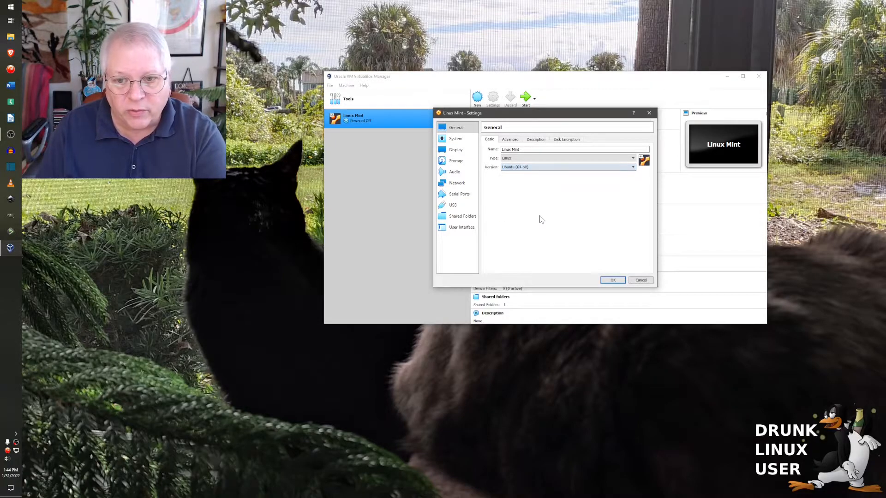
{"action": "left_click", "coordinate": [511, 139]}
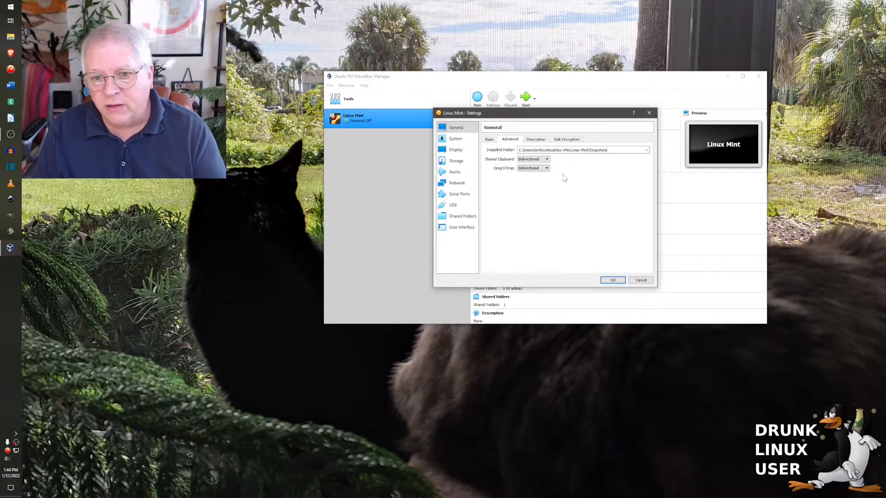
{"action": "left_click", "coordinate": [535, 140]}
{"action": "left_click", "coordinate": [571, 141]}
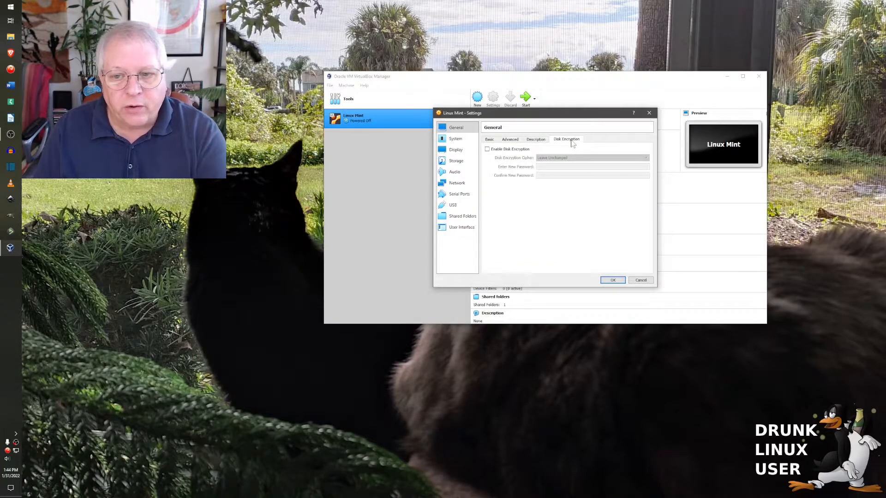
Step: Review the virtual machine's System settings for motherboard, processor and acceleration
{"action": "left_click", "coordinate": [455, 140]}
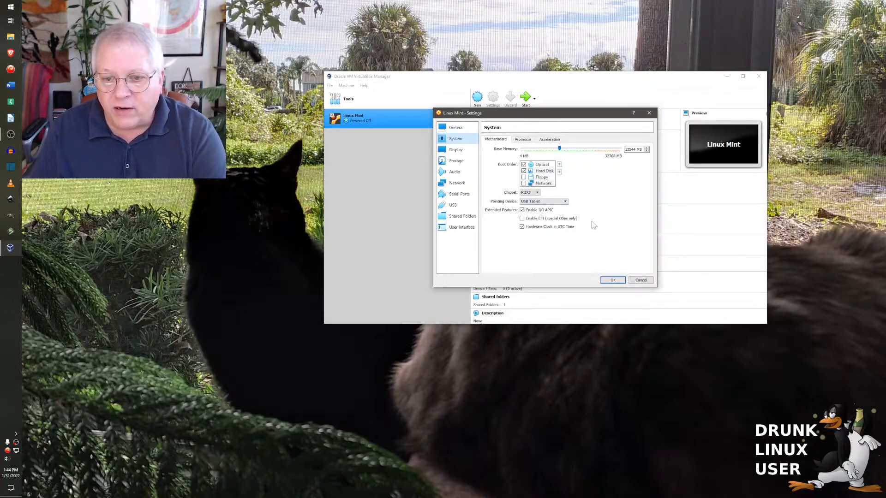
{"action": "left_click", "coordinate": [525, 142]}
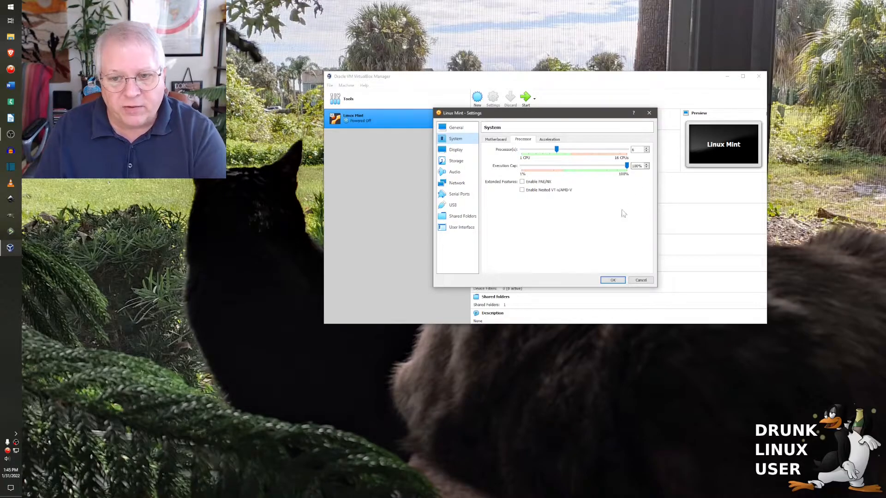
{"action": "left_click", "coordinate": [551, 139]}
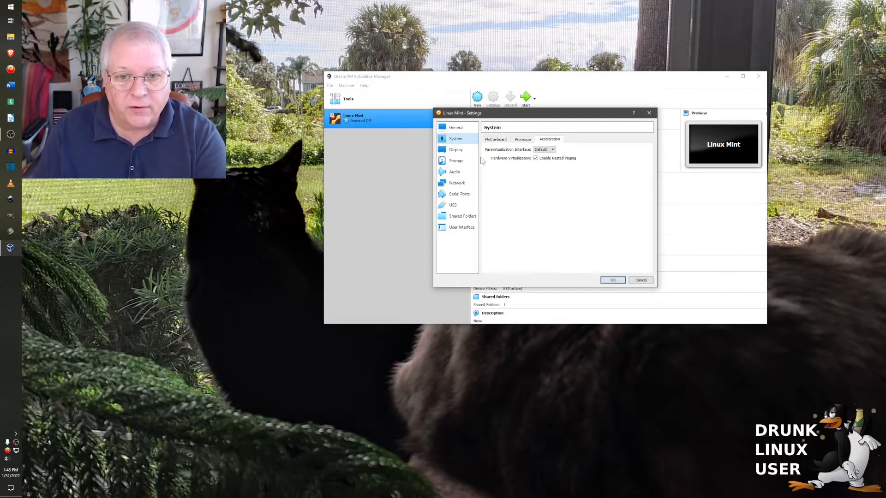
Step: Review the virtual machine's Display settings for screen, remote display and recording
{"action": "left_click", "coordinate": [456, 149]}
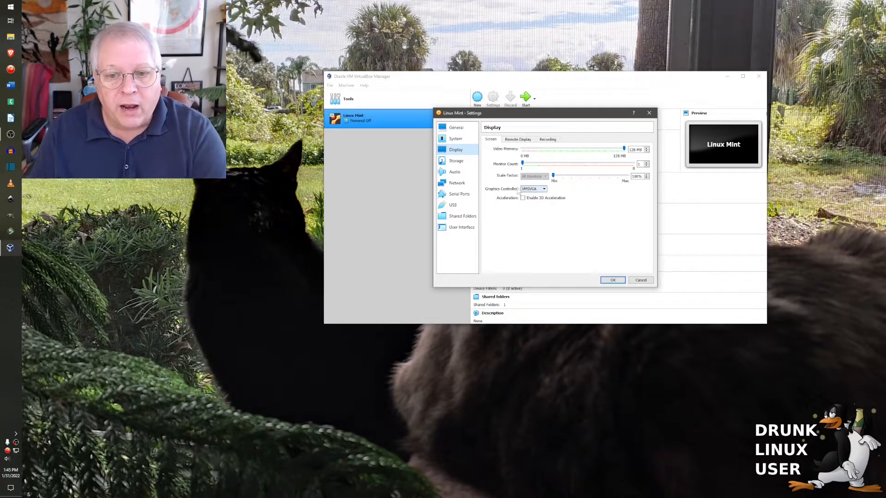
{"action": "left_click", "coordinate": [518, 140]}
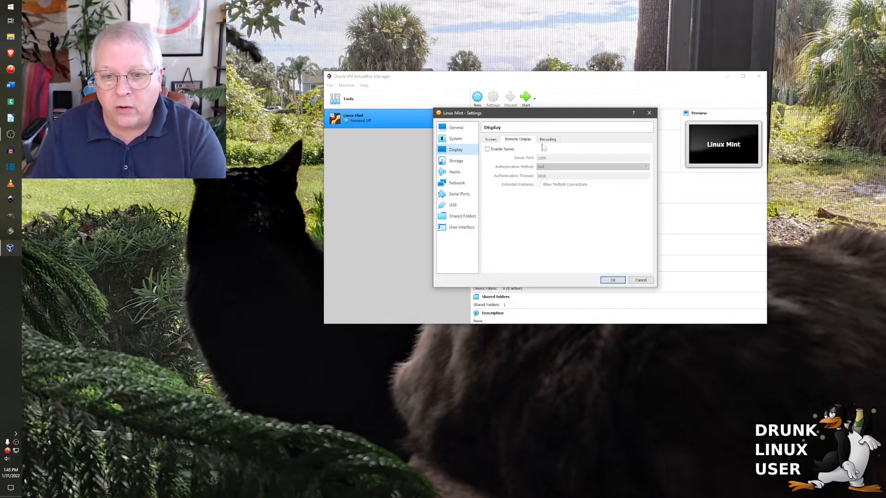
{"action": "left_click", "coordinate": [549, 140]}
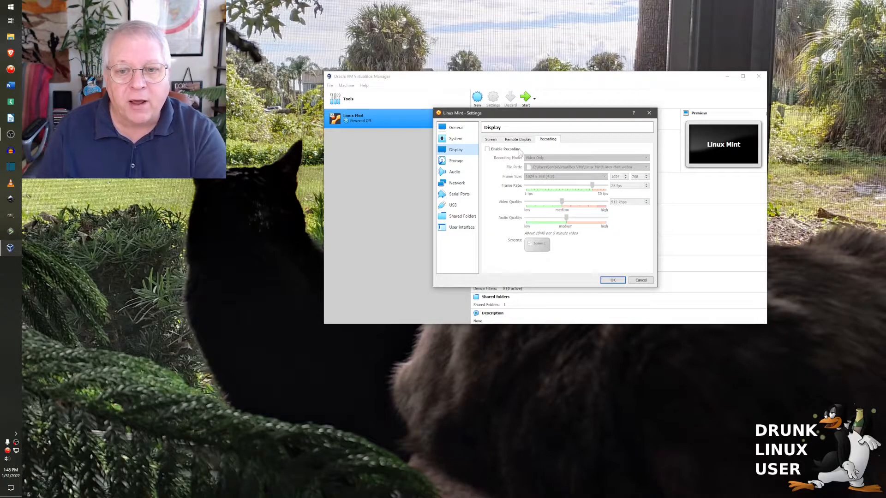
Step: Examine the storage devices, including the empty optical drive's disk options and the virtual hard disk's attributes
{"action": "left_click", "coordinate": [456, 161]}
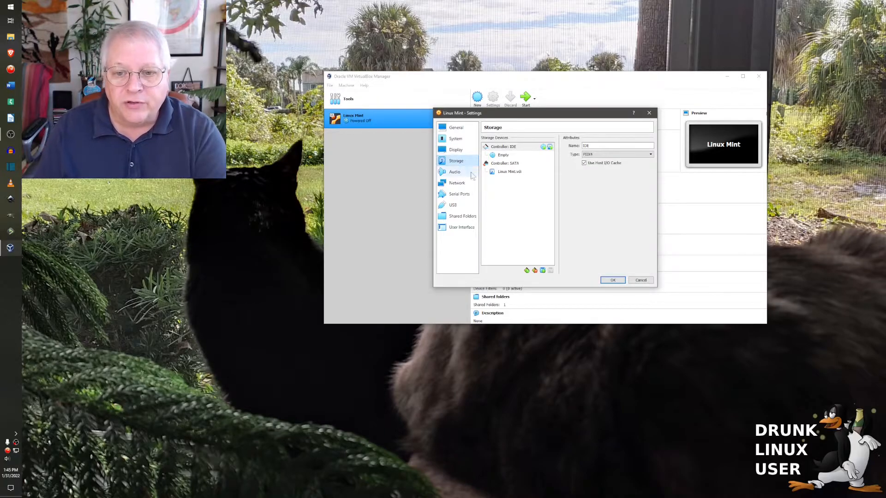
{"action": "left_click", "coordinate": [503, 157]}
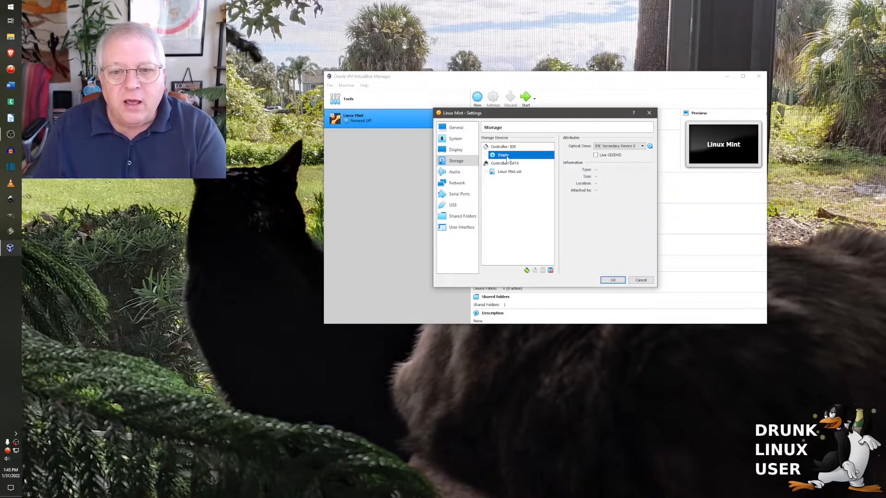
{"action": "left_click", "coordinate": [650, 146]}
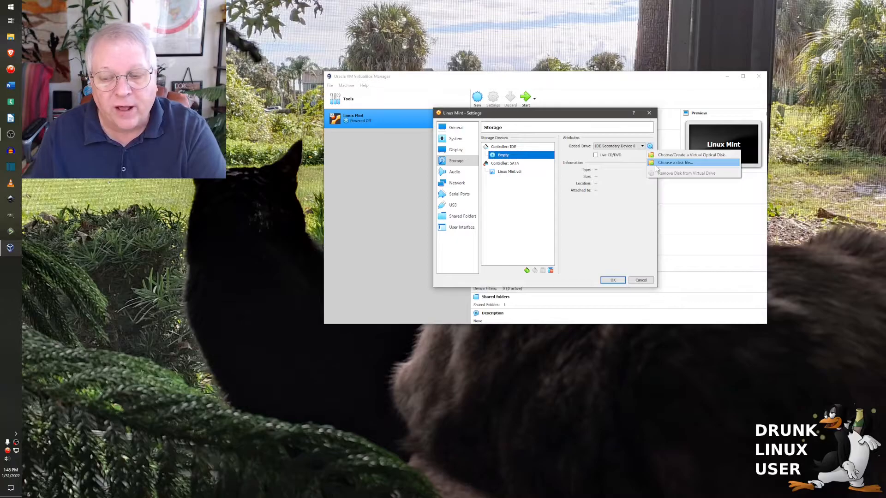
{"action": "left_click", "coordinate": [608, 218]}
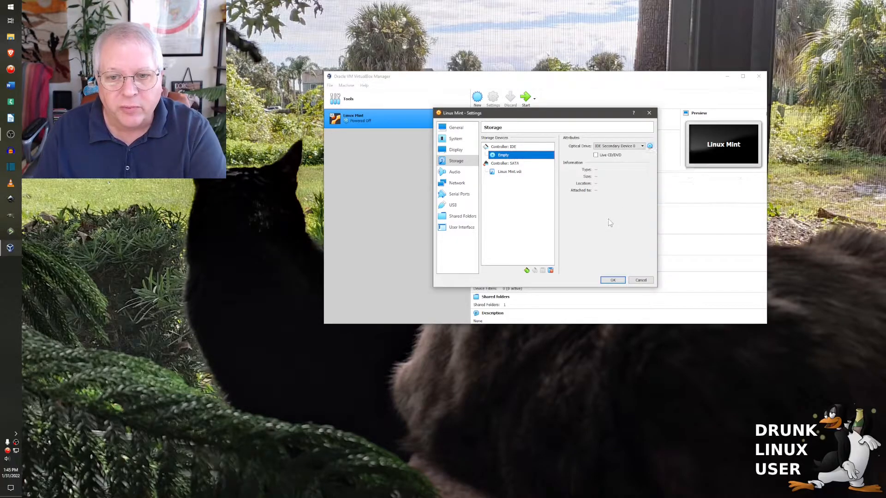
{"action": "left_click", "coordinate": [503, 172]}
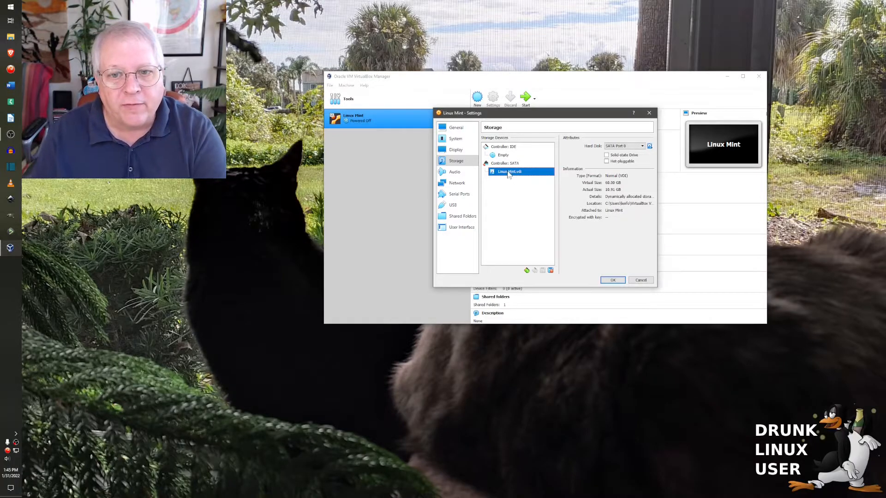
Step: Review the Audio, Network and USB settings, including the host devices available for a USB device filter
{"action": "left_click", "coordinate": [455, 173]}
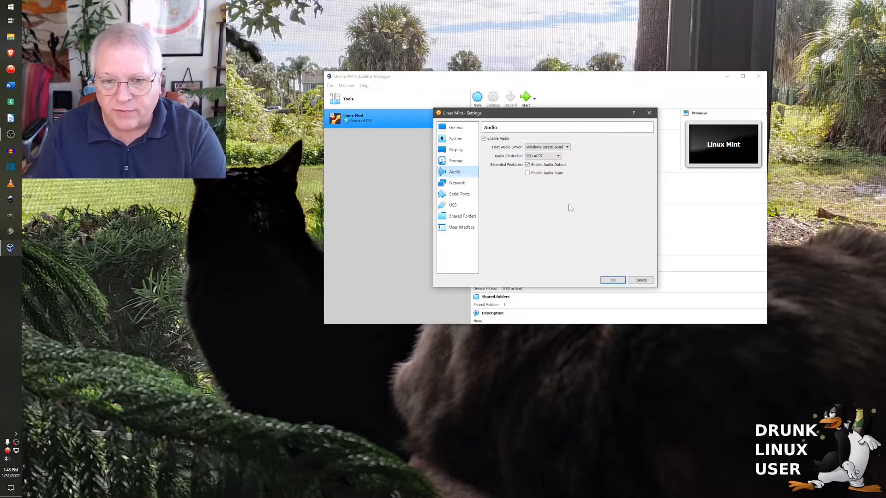
{"action": "left_click", "coordinate": [457, 183]}
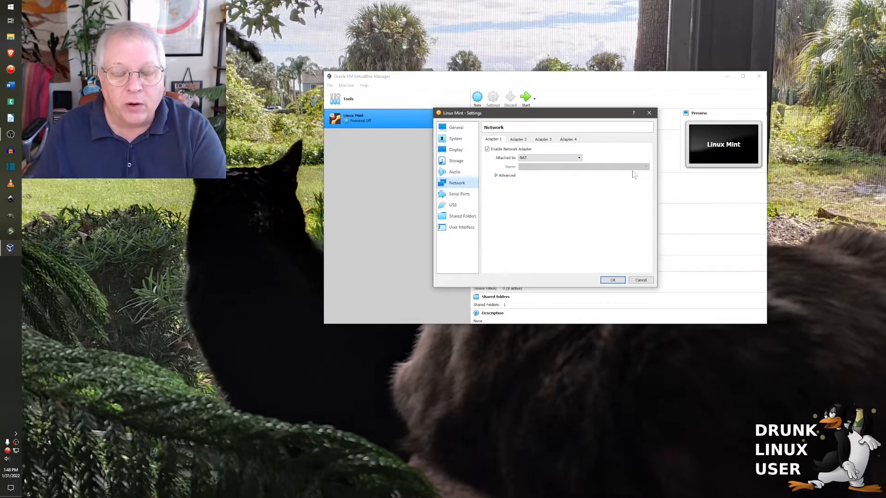
{"action": "left_click", "coordinate": [453, 206]}
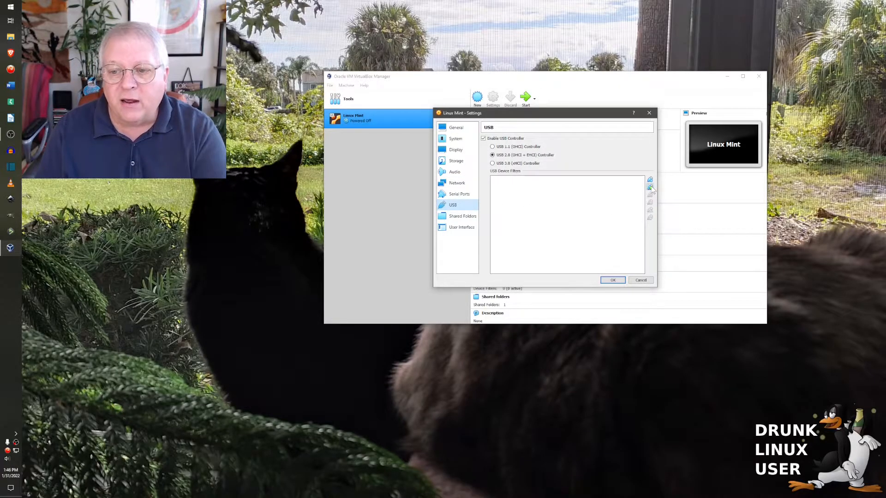
{"action": "left_click", "coordinate": [650, 186]}
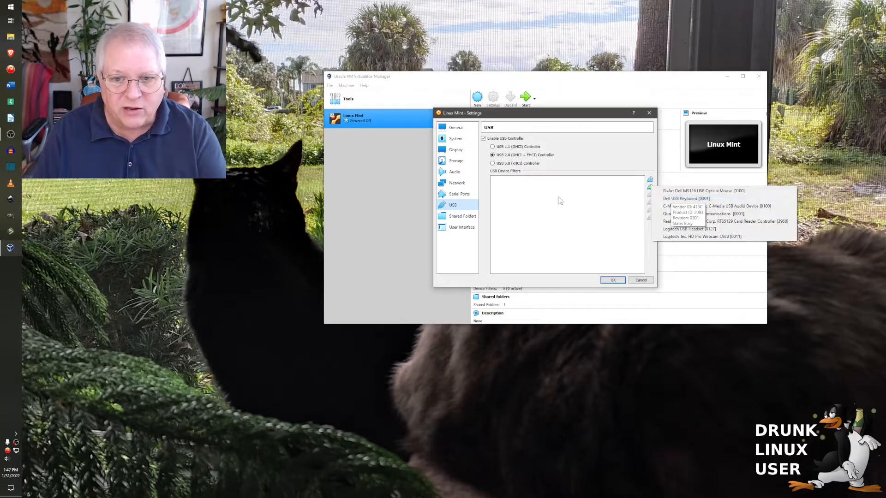
{"action": "left_click", "coordinate": [588, 154]}
Step: Review the shared Downloads folder and the User Interface settings, and close the machine's settings with OK
{"action": "left_click", "coordinate": [462, 215]}
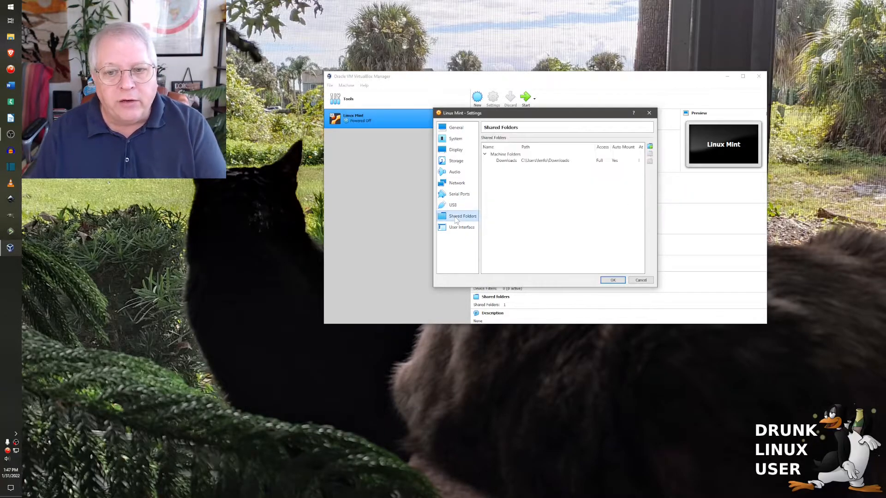
{"action": "left_click", "coordinate": [542, 162]}
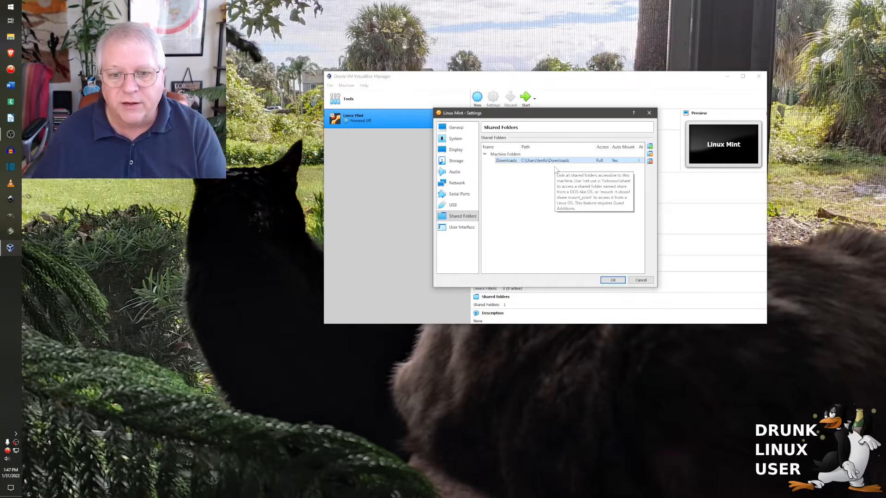
{"action": "left_click", "coordinate": [461, 229]}
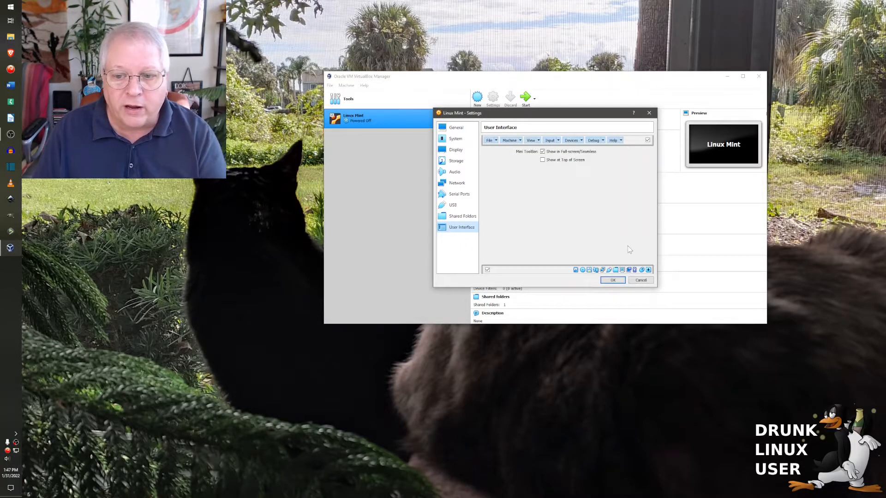
{"action": "left_click", "coordinate": [613, 280]}
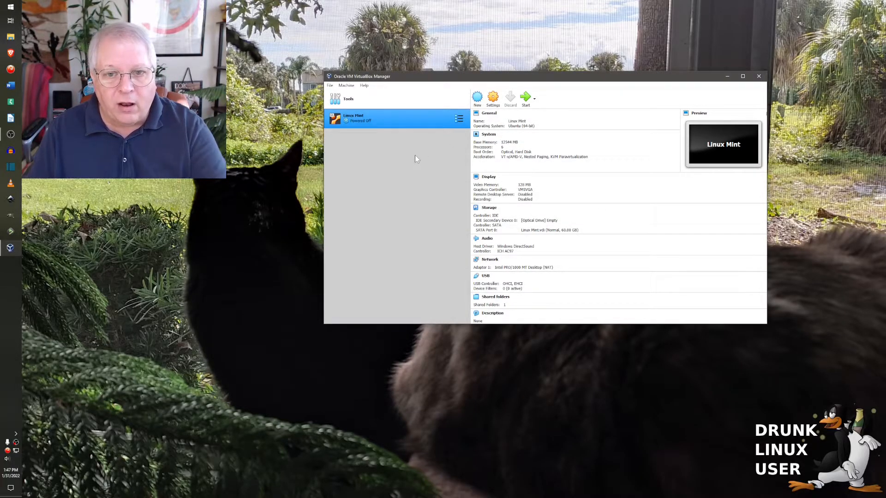
Step: Start the Linux Mint virtual machine and move its window away from the webcam picture
{"action": "left_click", "coordinate": [534, 98]}
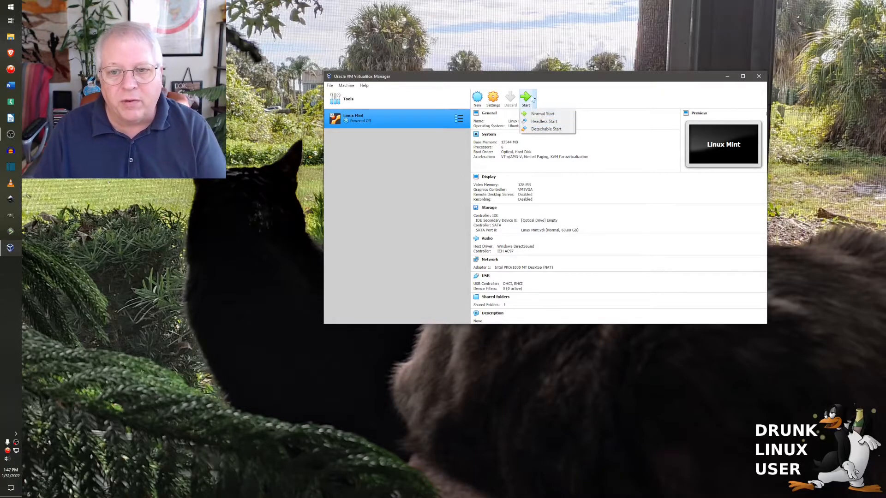
{"action": "left_click", "coordinate": [528, 102]}
{"action": "left_click", "coordinate": [528, 102]}
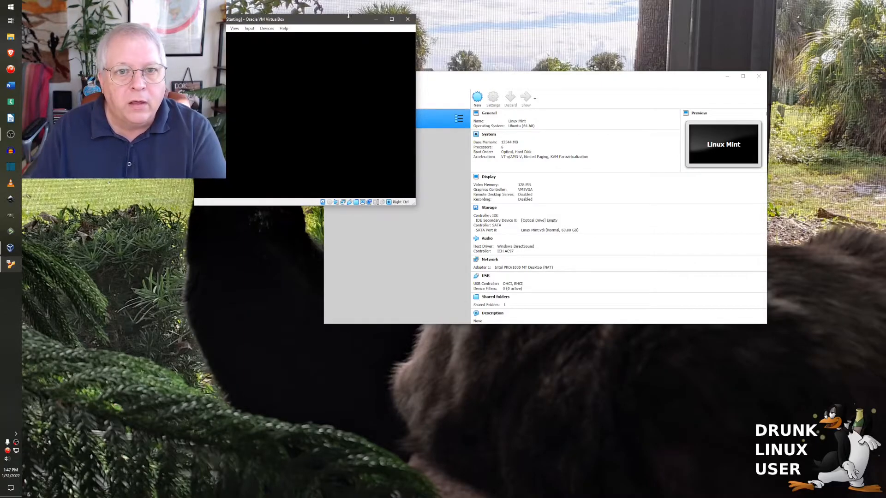
{"action": "left_click_drag", "start_coordinate": [348, 20], "coordinate": [549, 28]}
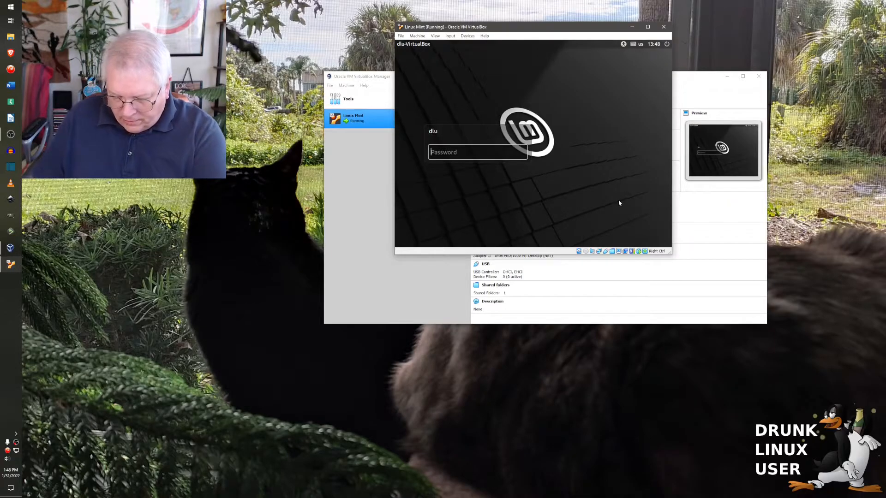
Step: Log in to Linux Mint with the account password, and reposition and widen the virtual machine window
{"action": "type", "text": "***"}
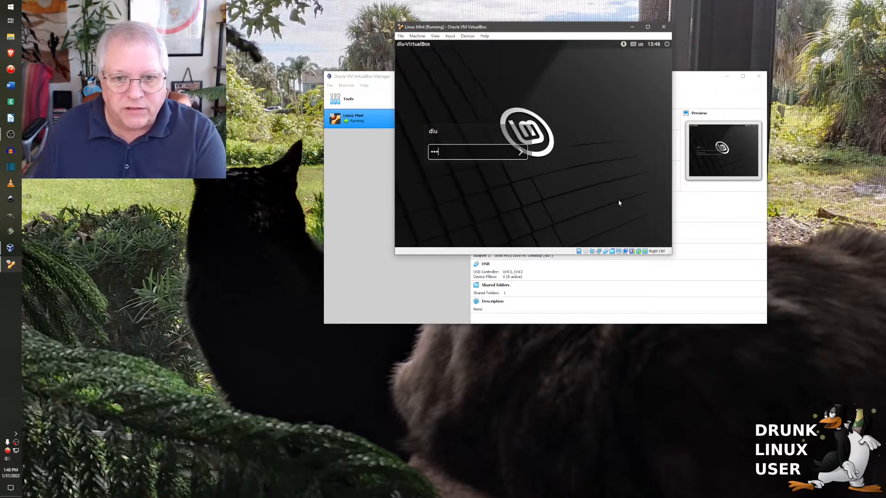
{"action": "key", "text": "Return"}
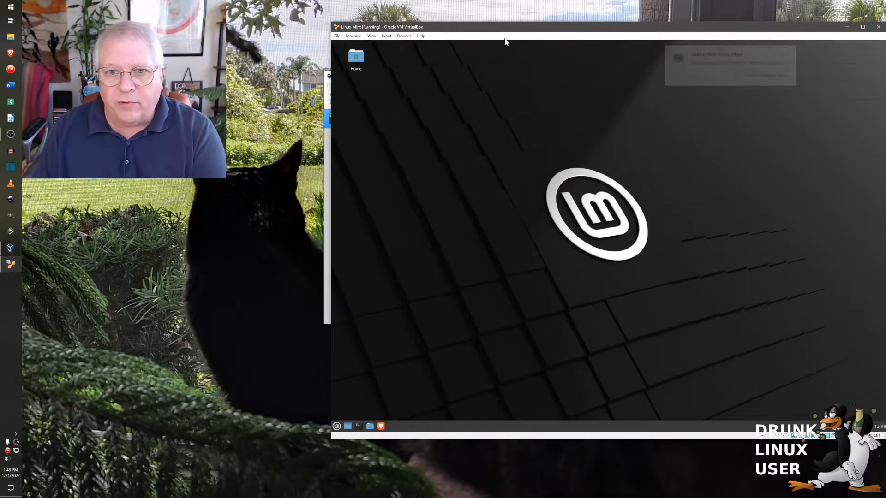
{"action": "left_click_drag", "start_coordinate": [510, 31], "coordinate": [478, 24]}
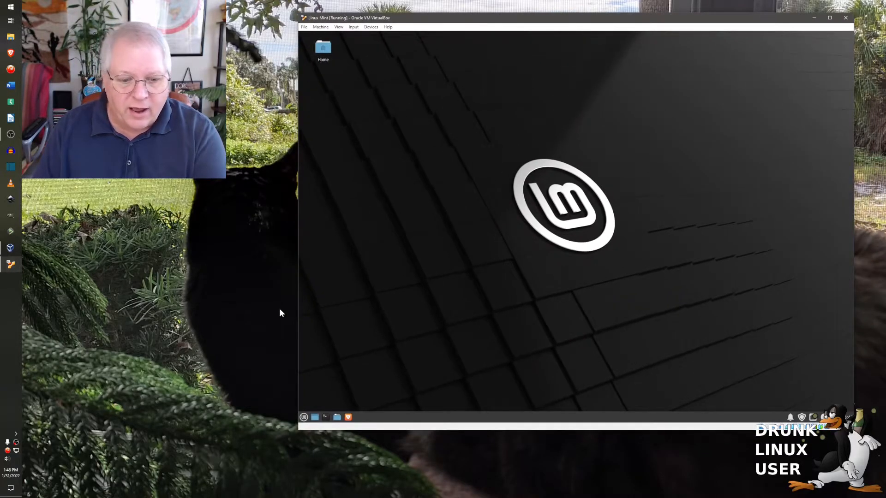
{"action": "left_click_drag", "start_coordinate": [297, 430], "coordinate": [263, 435]}
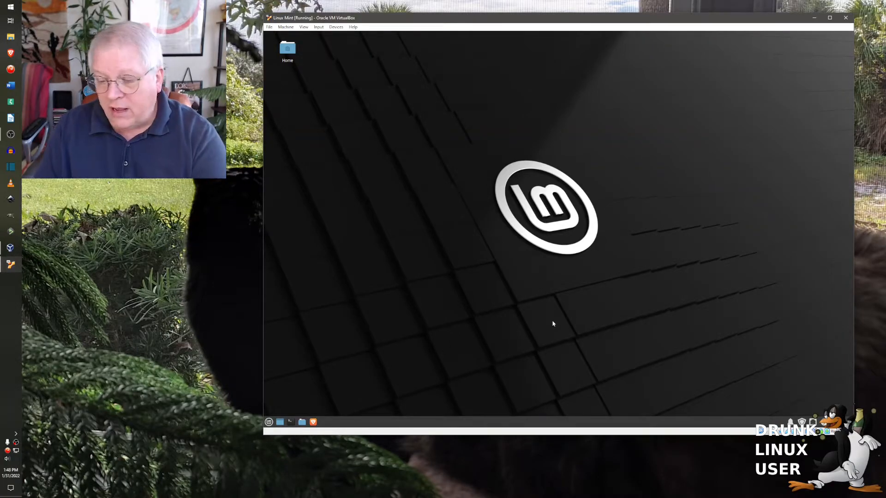
Step: Check the host USB devices that can be attached to the running virtual machine, and dismiss the list
{"action": "right_click", "coordinate": [788, 435]}
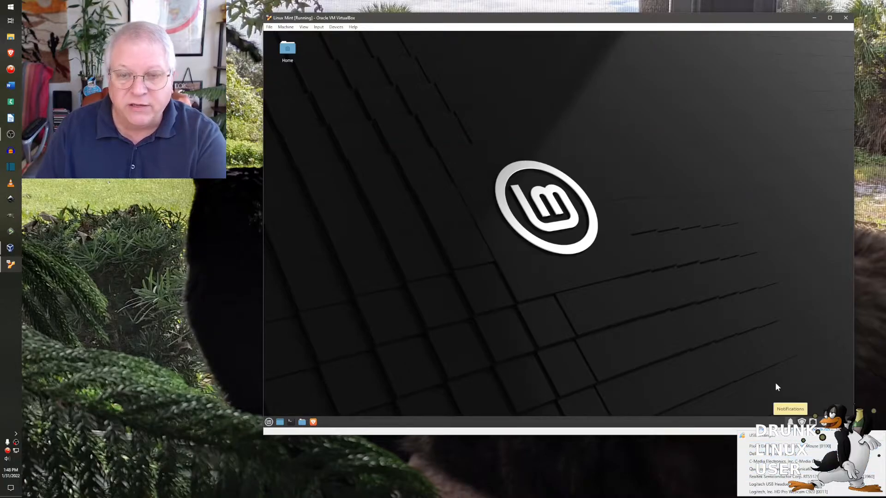
{"action": "left_click", "coordinate": [762, 309]}
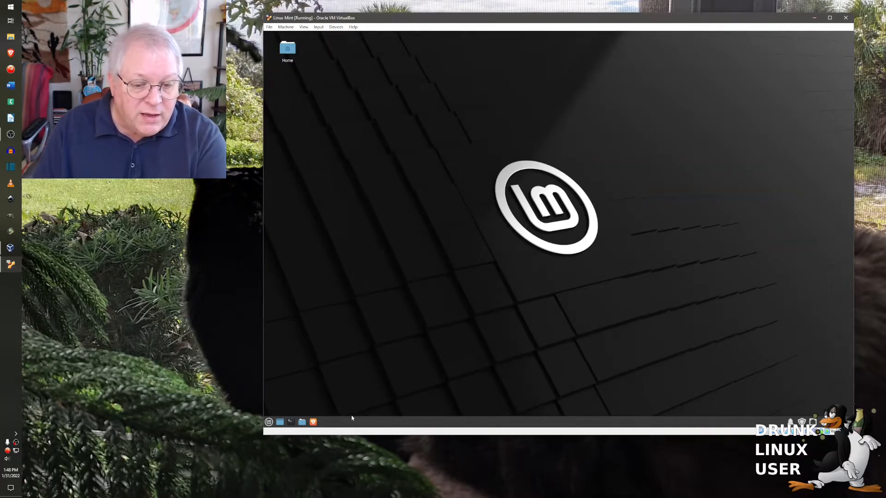
Step: Launch the Brave browser in the guest and accept it as the default browser
{"action": "left_click", "coordinate": [314, 425]}
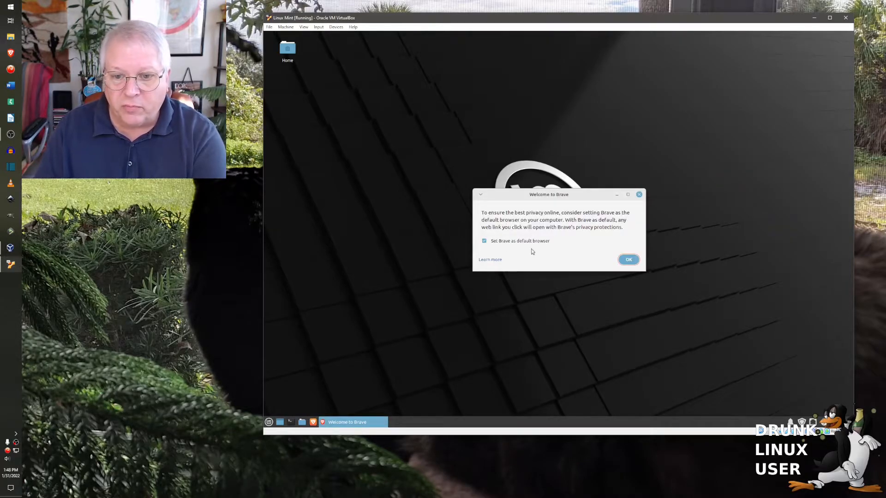
{"action": "left_click", "coordinate": [628, 260]}
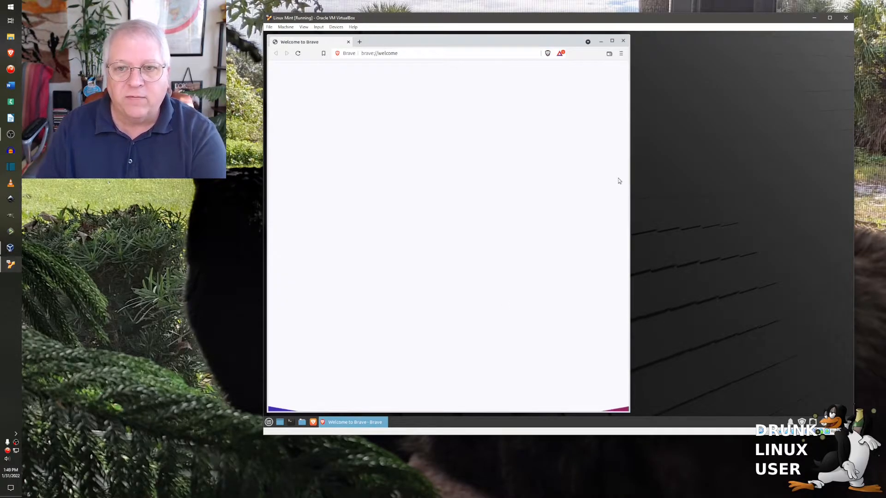
Step: Load linuxmint.com in Brave and widen the browser window
{"action": "left_click", "coordinate": [429, 56]}
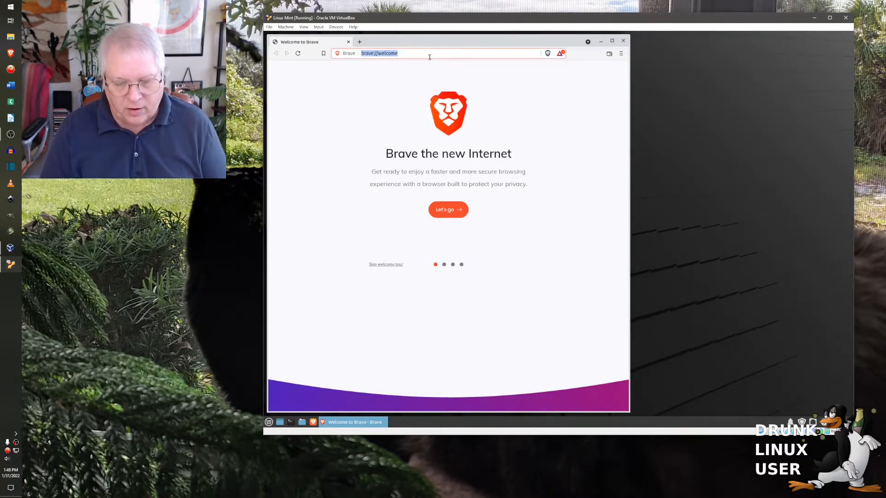
{"action": "type", "text": "ubu"}
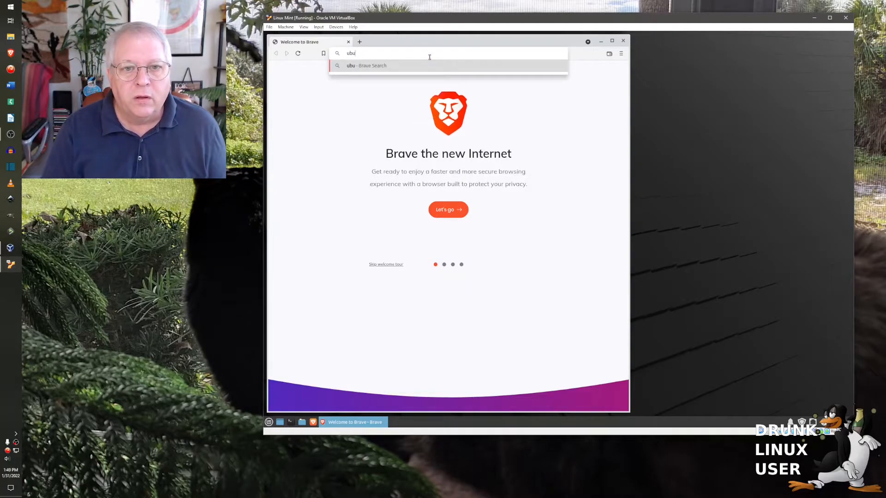
{"action": "key", "text": "BackSpace"}
{"action": "key", "text": "BackSpace"}
{"action": "key", "text": "BackSpace"}
{"action": "type", "text": "linuxmint.com"}
{"action": "key", "text": "Return"}
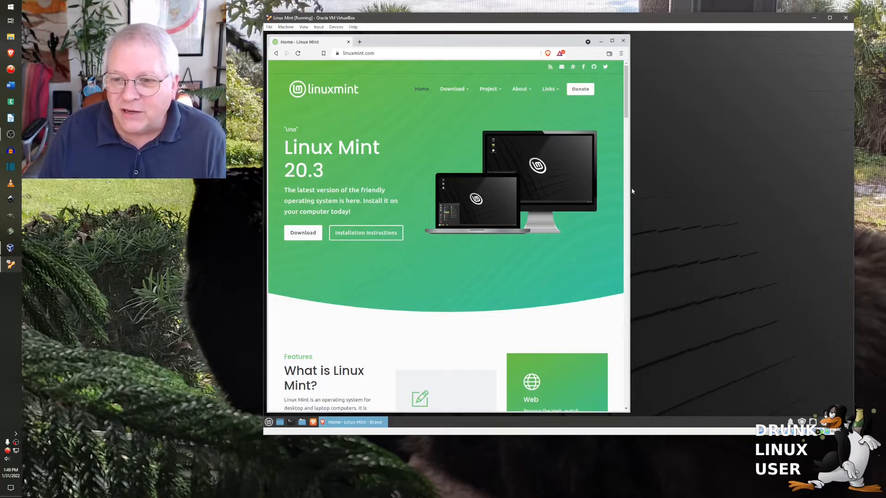
{"action": "left_click_drag", "start_coordinate": [627, 197], "coordinate": [704, 196]}
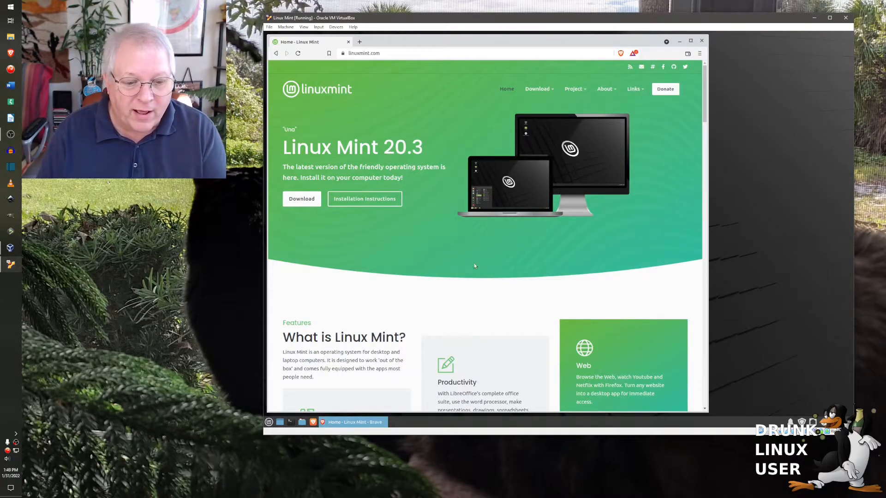
Step: Check for system updates by refreshing Update Manager, and close it
{"action": "left_click", "coordinate": [804, 425]}
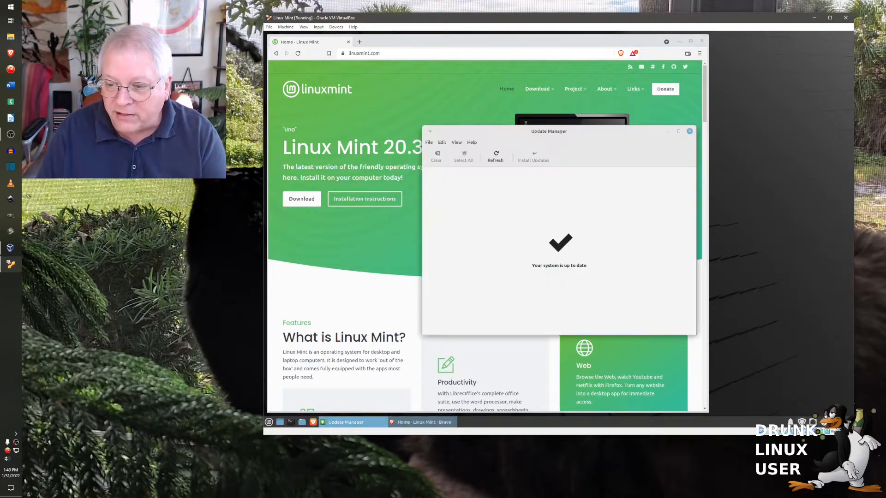
{"action": "left_click", "coordinate": [494, 155]}
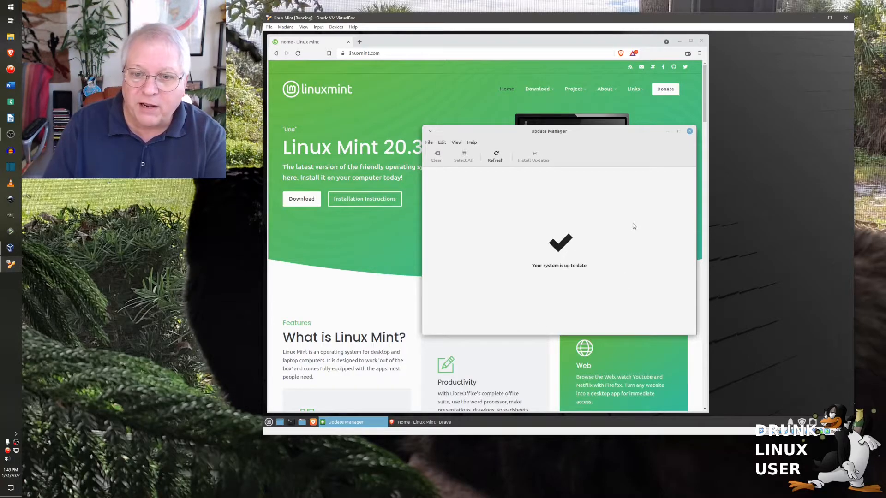
{"action": "left_click", "coordinate": [689, 132]}
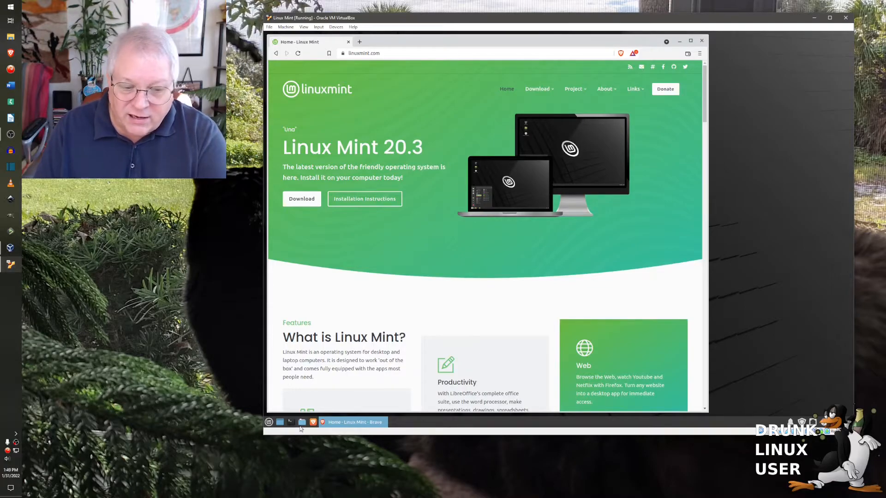
Step: Browse the Graphics, Accessories and Office applications of Linux Mint, and launch LibreOffice Writer
{"action": "left_click", "coordinate": [269, 422]}
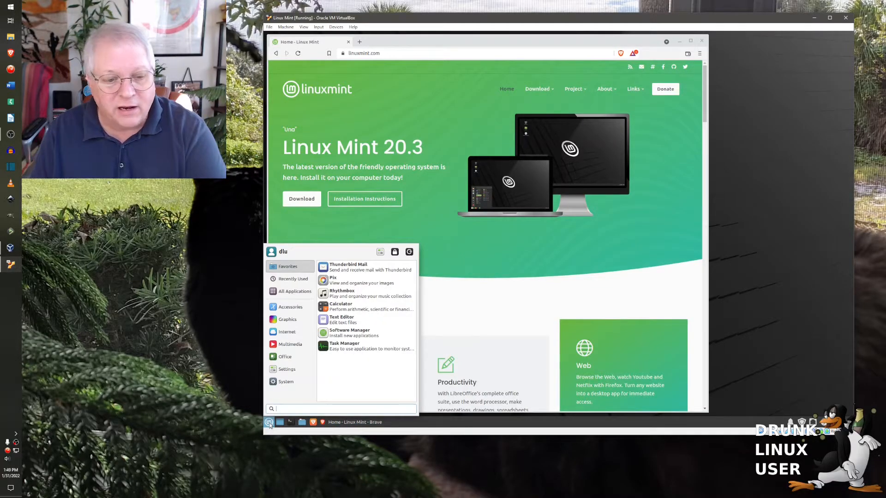
{"action": "left_click", "coordinate": [275, 322]}
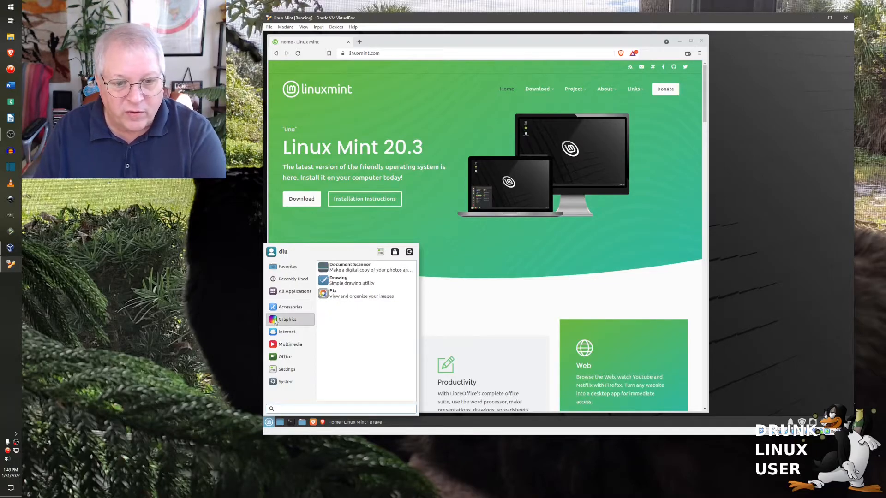
{"action": "left_click", "coordinate": [289, 308]}
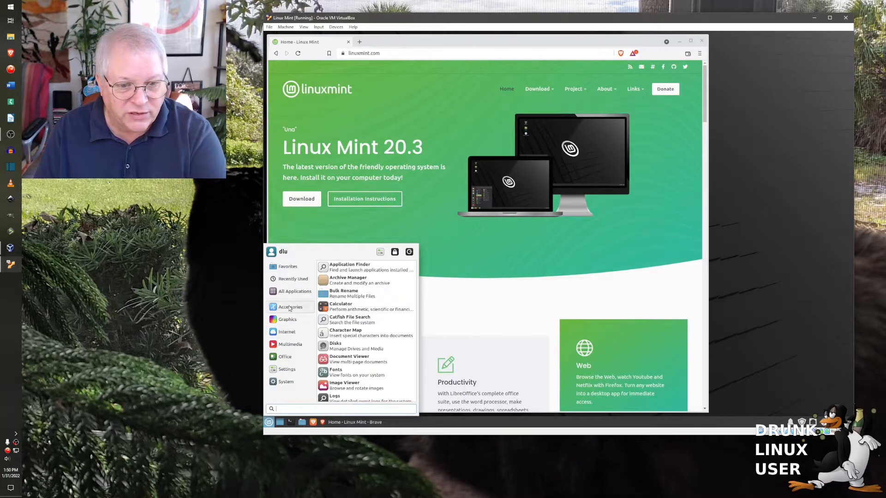
{"action": "left_click", "coordinate": [291, 361]}
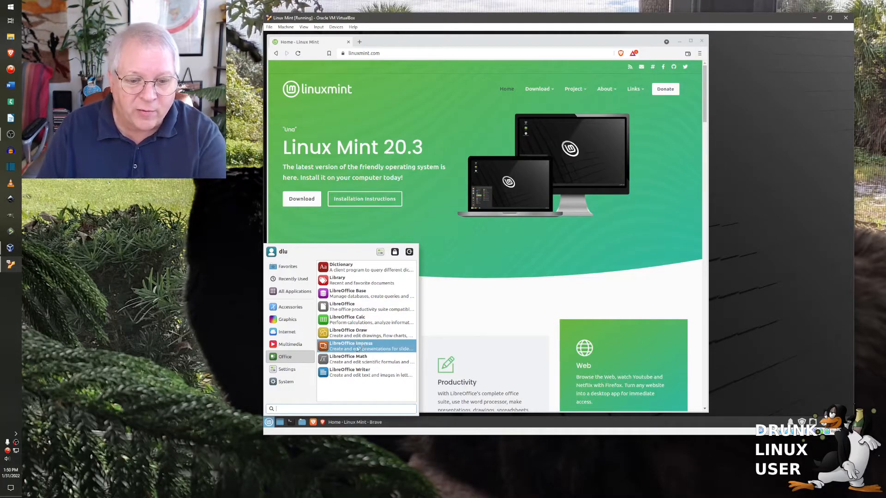
{"action": "left_click", "coordinate": [338, 376]}
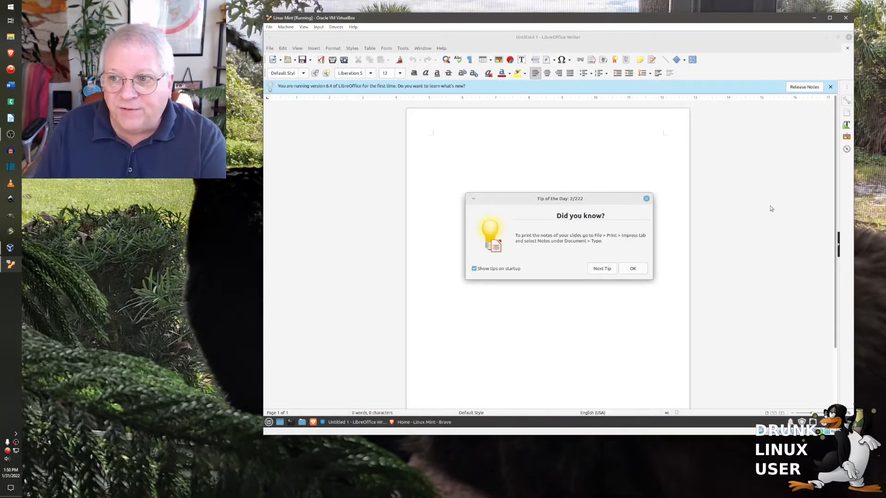
Step: Dismiss the tip of the day and the release notes notice in LibreOffice Writer, and close the open guest windows
{"action": "left_click", "coordinate": [632, 268]}
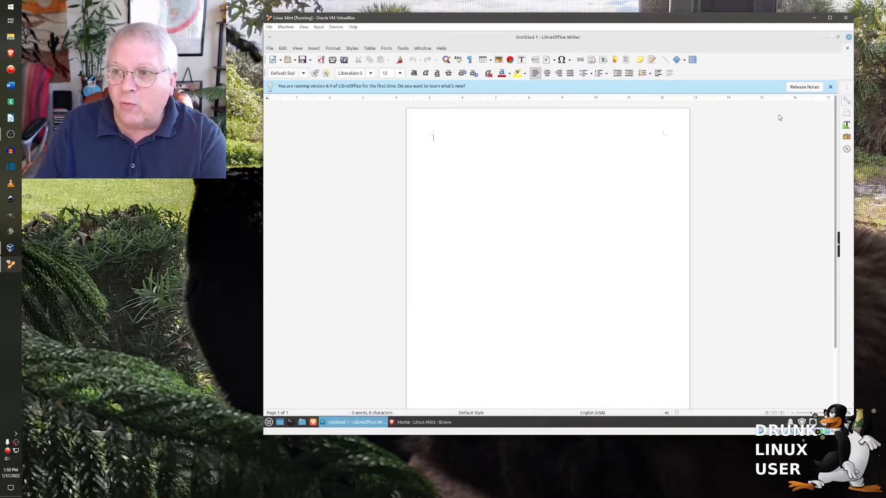
{"action": "left_click", "coordinate": [829, 86]}
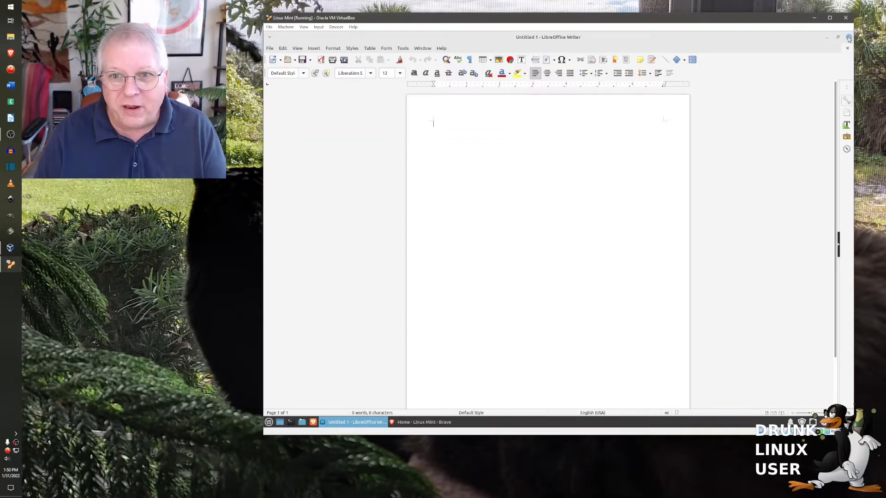
{"action": "left_click", "coordinate": [848, 37]}
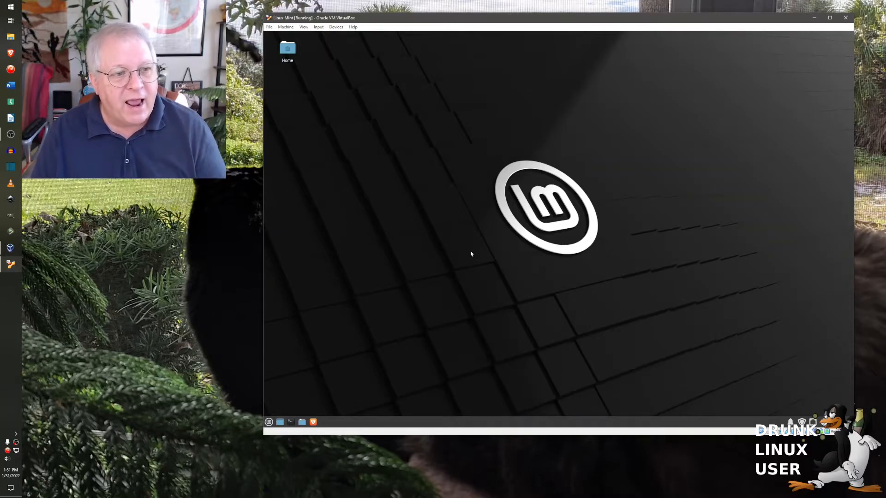
Step: Switch to OBS Studio on the host to view its Display Capture source, minimise it, and dismiss the new-mail notification
{"action": "left_click", "coordinate": [11, 135]}
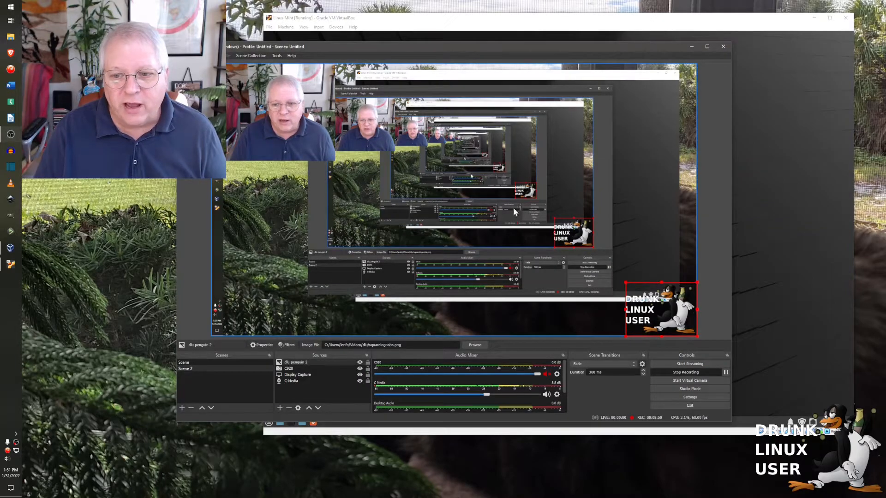
{"action": "left_click", "coordinate": [588, 320]}
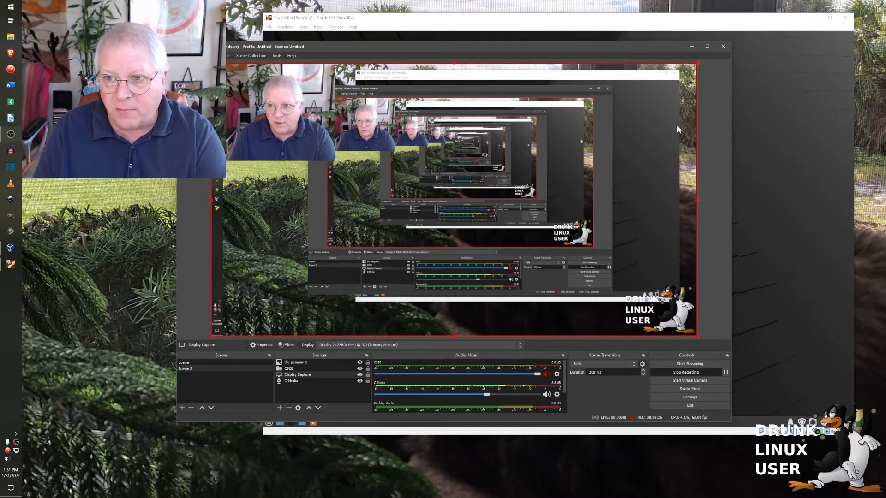
{"action": "left_click", "coordinate": [691, 47]}
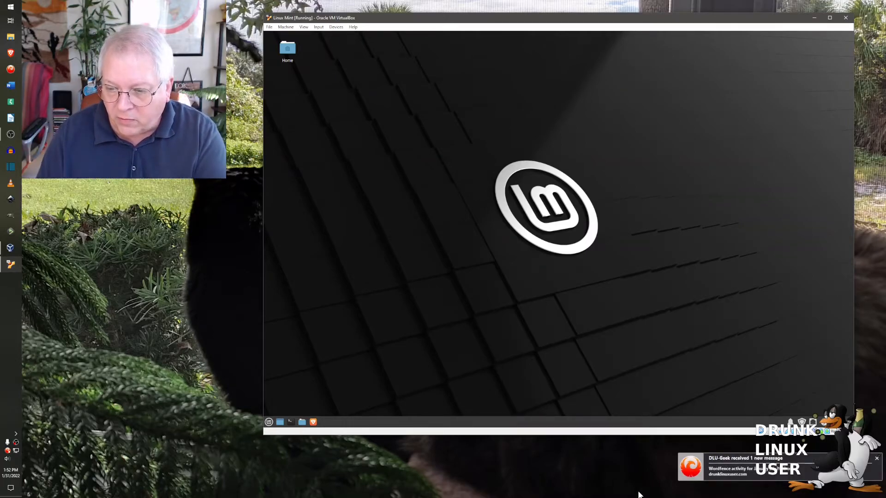
{"action": "left_click", "coordinate": [877, 460]}
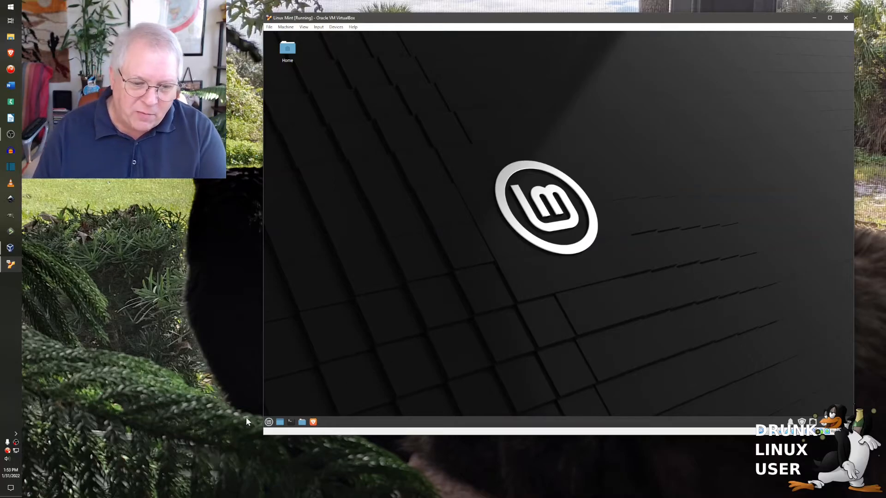
Step: Shut down Linux Mint from within the guest and close the VirtualBox Manager
{"action": "left_click", "coordinate": [270, 423]}
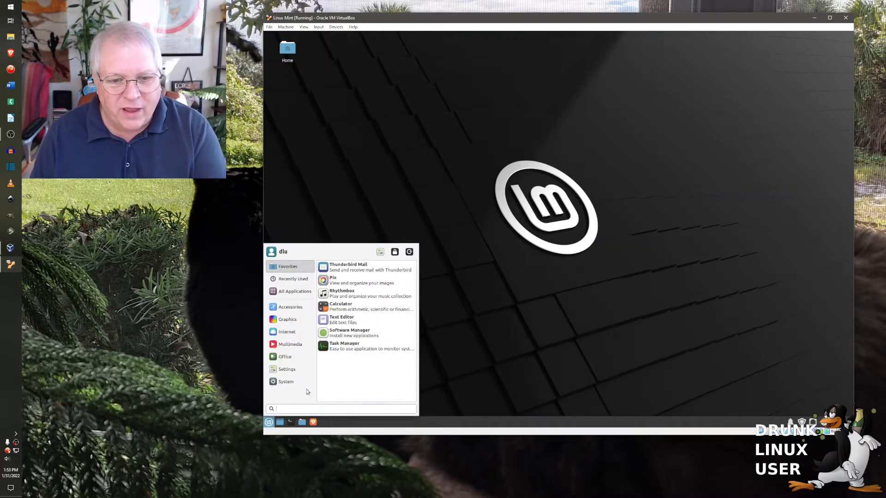
{"action": "left_click", "coordinate": [409, 251]}
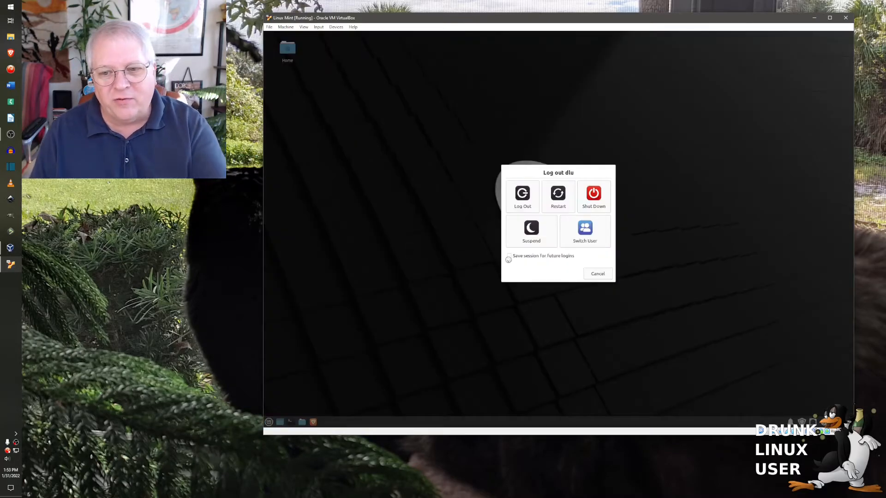
{"action": "left_click", "coordinate": [595, 197]}
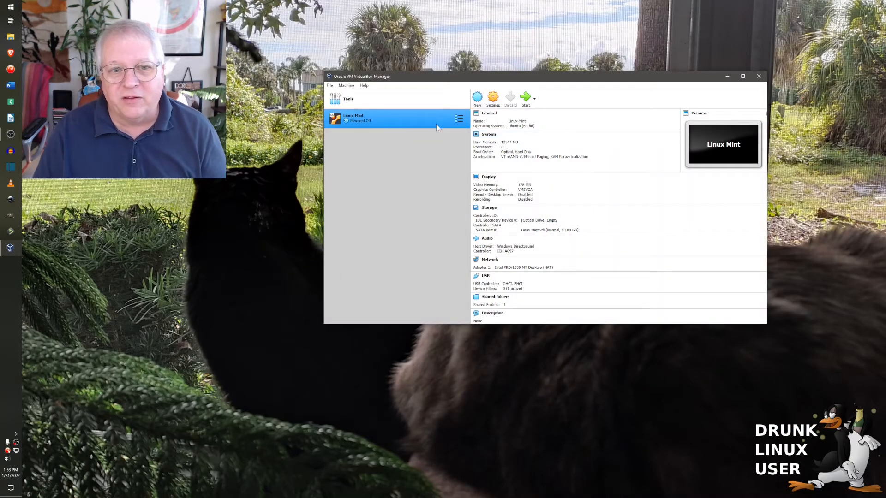
{"action": "left_click", "coordinate": [759, 76]}
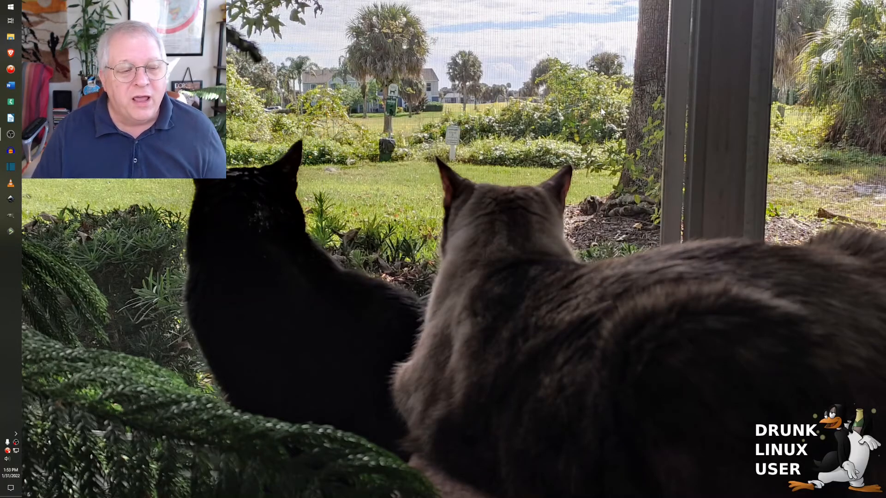